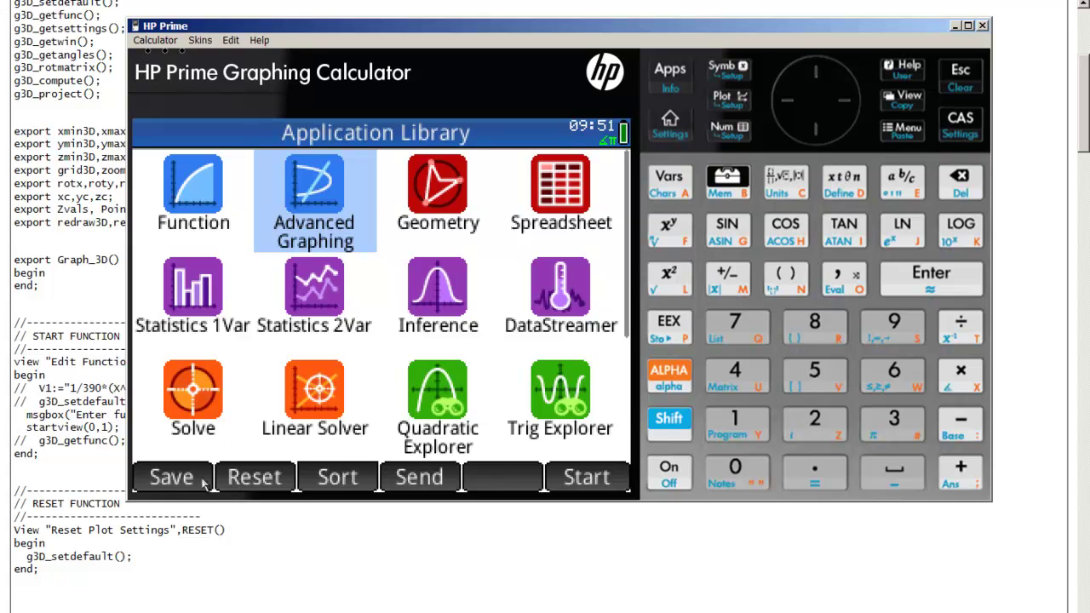
Save Advanced Graphing as a copy, replacing the prefilled name with 'Graph 3D'
click(172, 479)
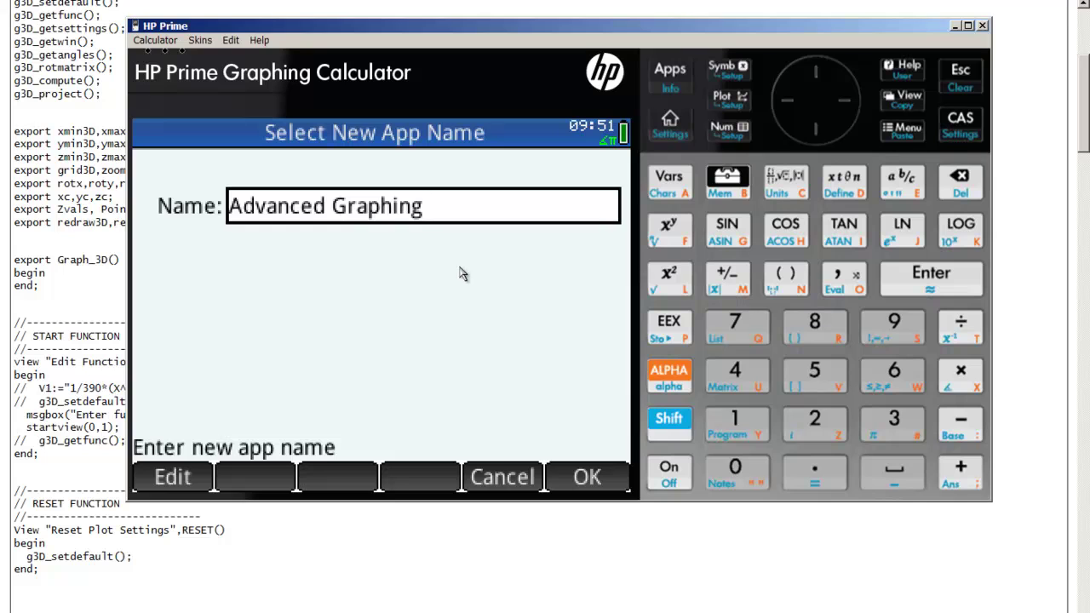
click(173, 478)
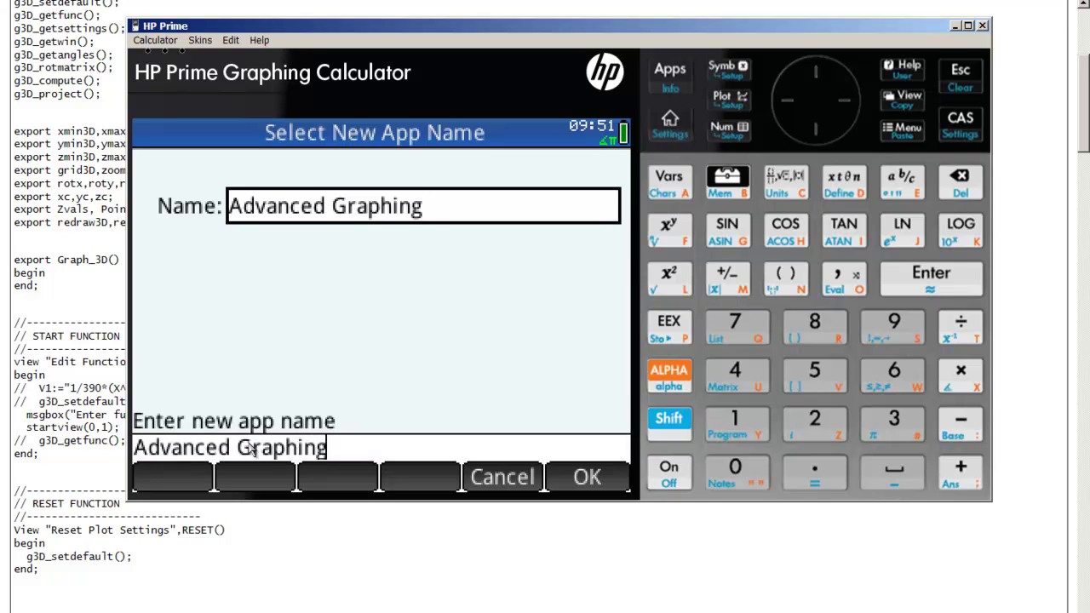
key(BackSpace)
key(BackSpace)
key(BackSpace)
key(BackSpace)
key(BackSpace)
key(BackSpace)
key(BackSpace)
key(BackSpace)
key(BackSpace)
key(BackSpace)
key(BackSpace)
key(BackSpace)
key(BackSpace)
key(BackSpace)
key(BackSpace)
key(BackSpace)
key(BackSpace)
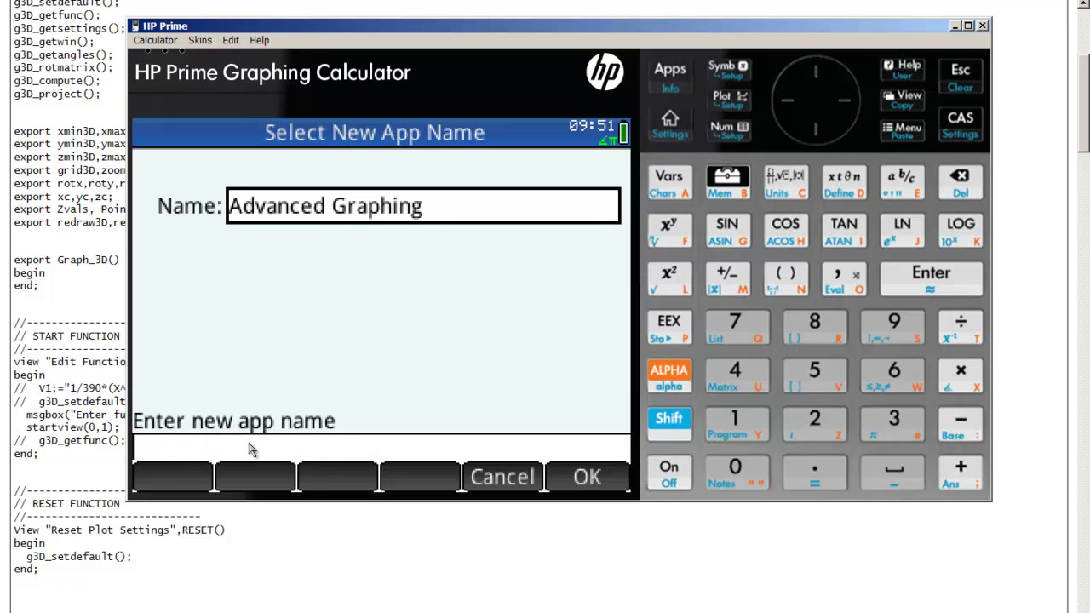
text(Graph 3)
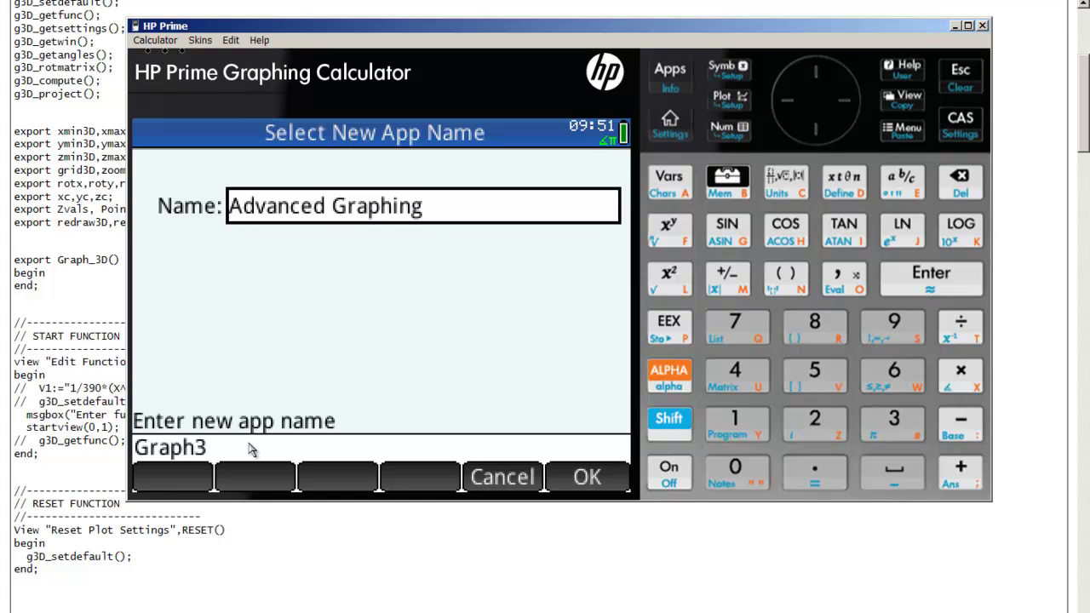
key(BackSpace)
text(3D)
click(587, 477)
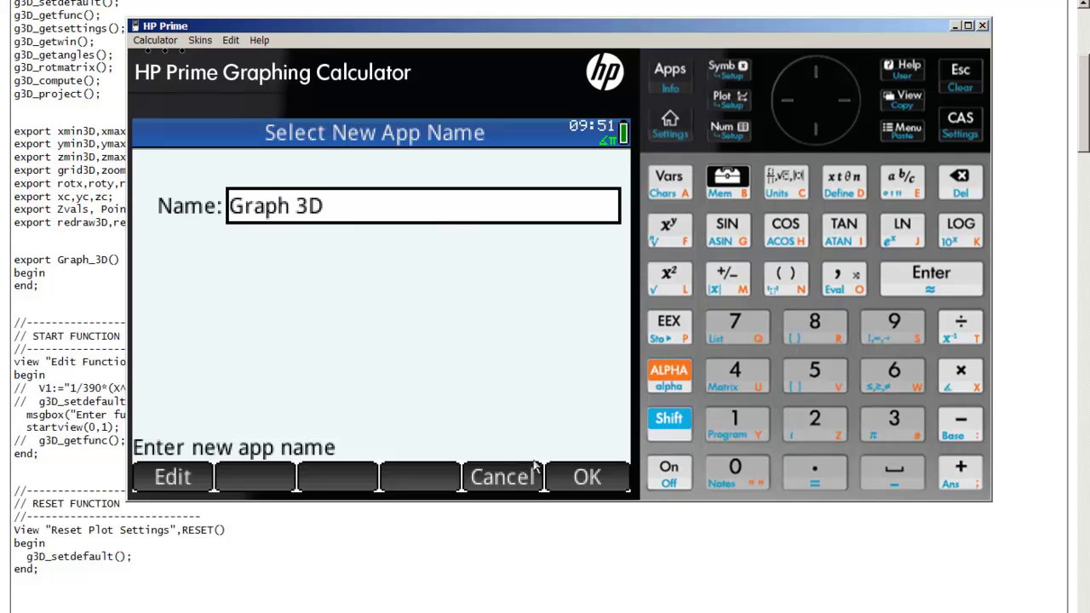
Confirm the Graph 3D app, start it, then return to the Home screen with Shift active
click(587, 477)
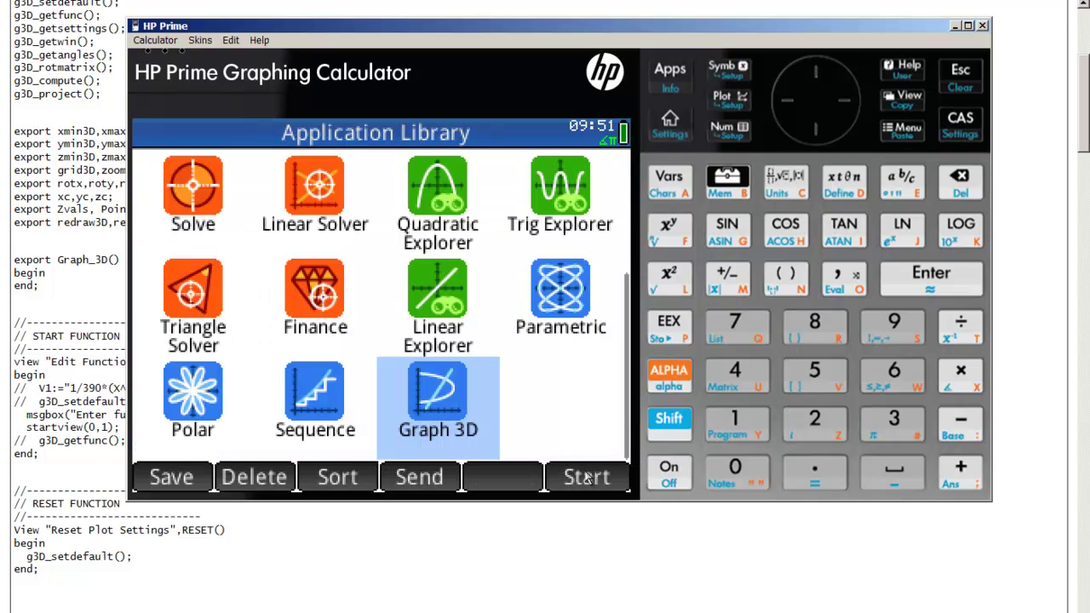
click(434, 400)
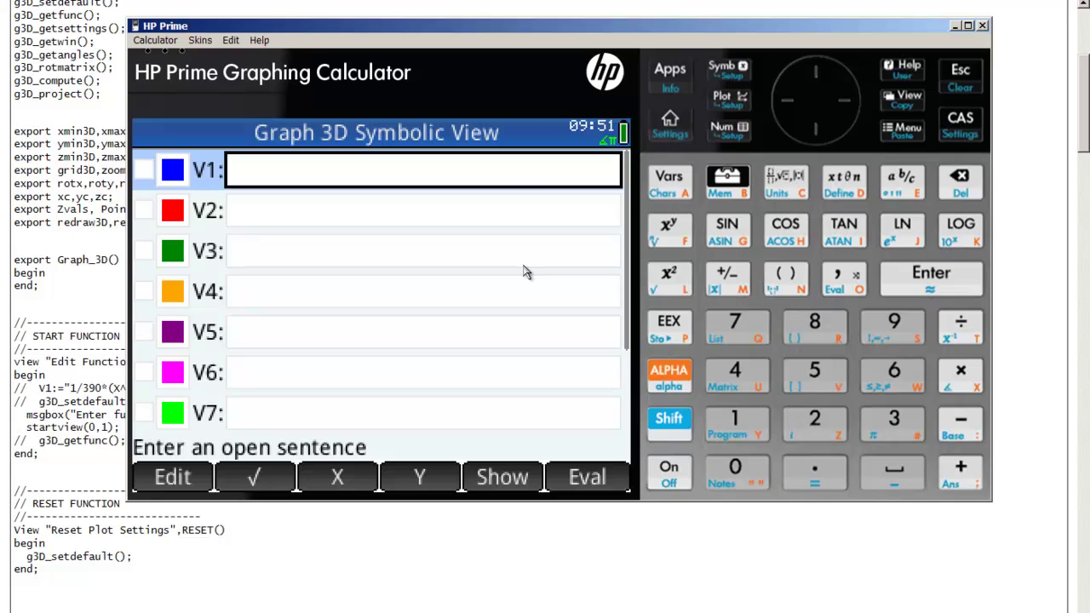
click(960, 75)
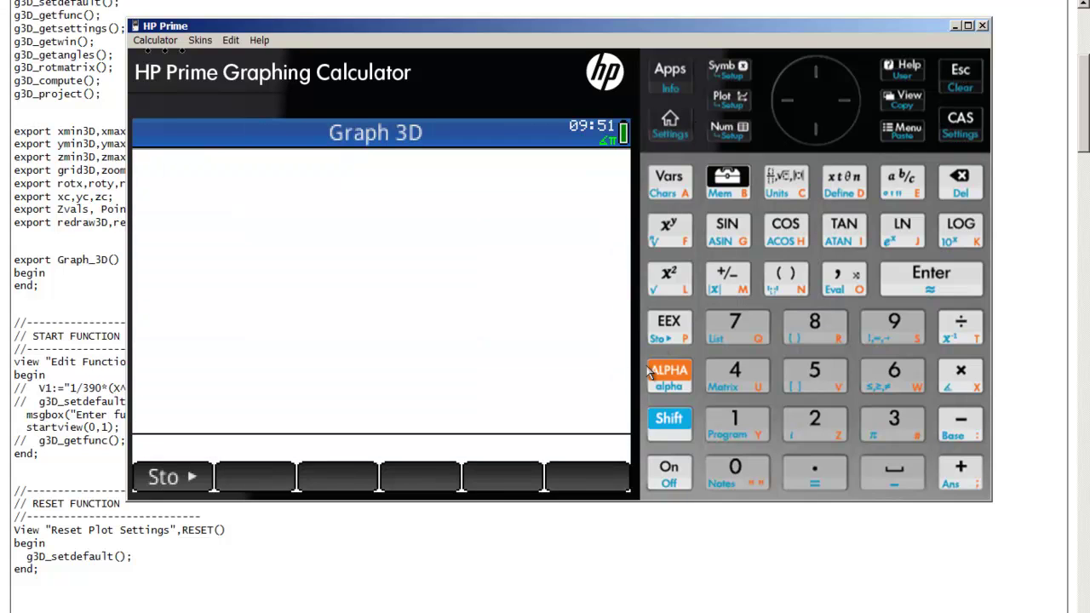
click(678, 420)
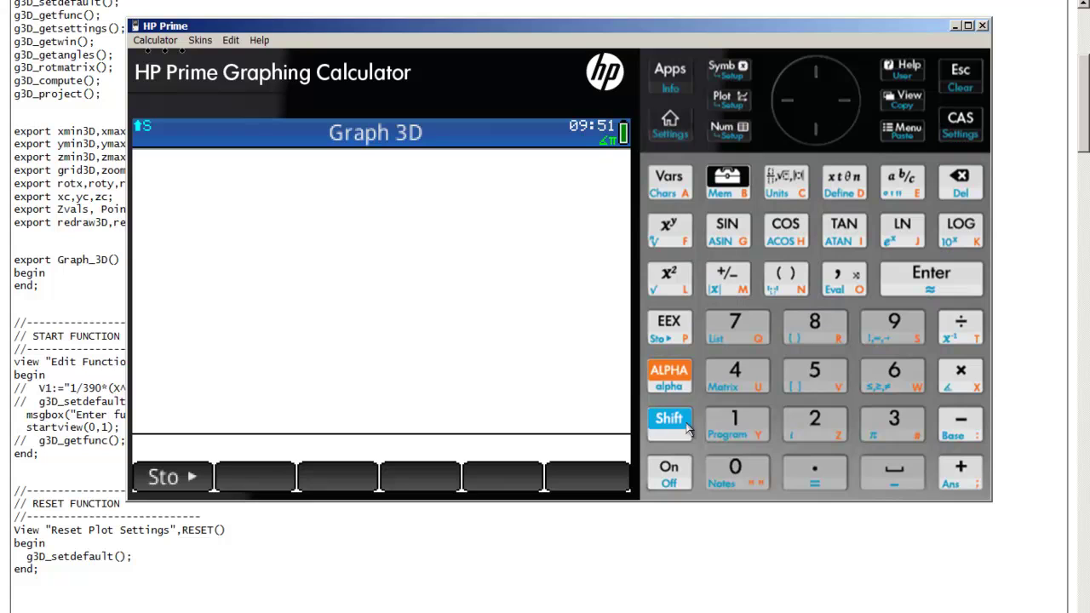
Open Graph 3D (App) from the Program Catalog and clear its default EXPORT Graph_3D() template
click(731, 426)
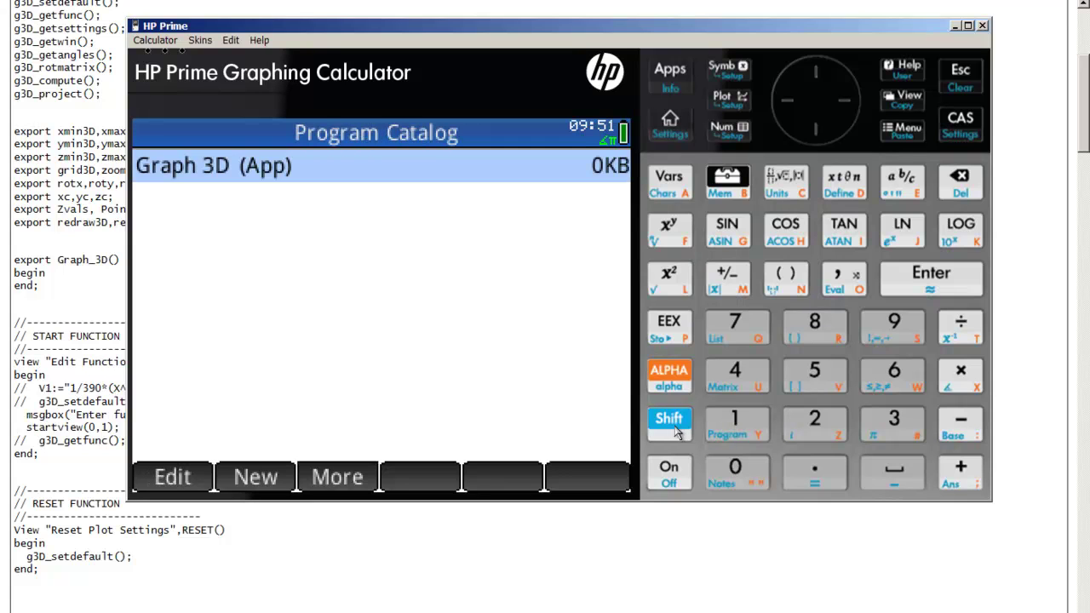
click(405, 177)
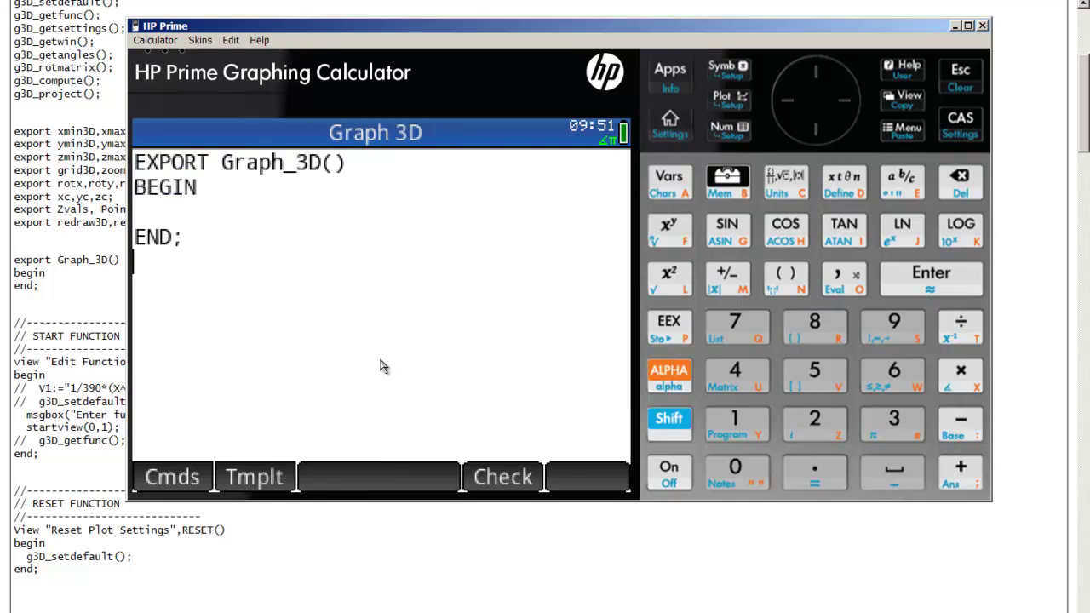
click(669, 420)
click(960, 75)
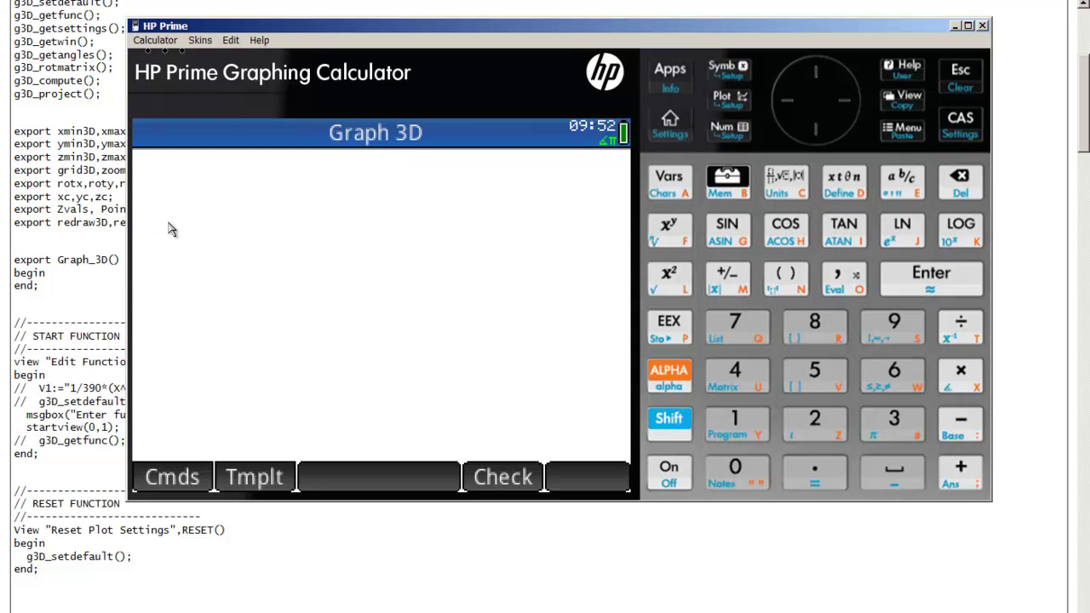
Copy the Firefox page's Graph 3D code, from g3D_setdefault(); to the final end;
click(69, 212)
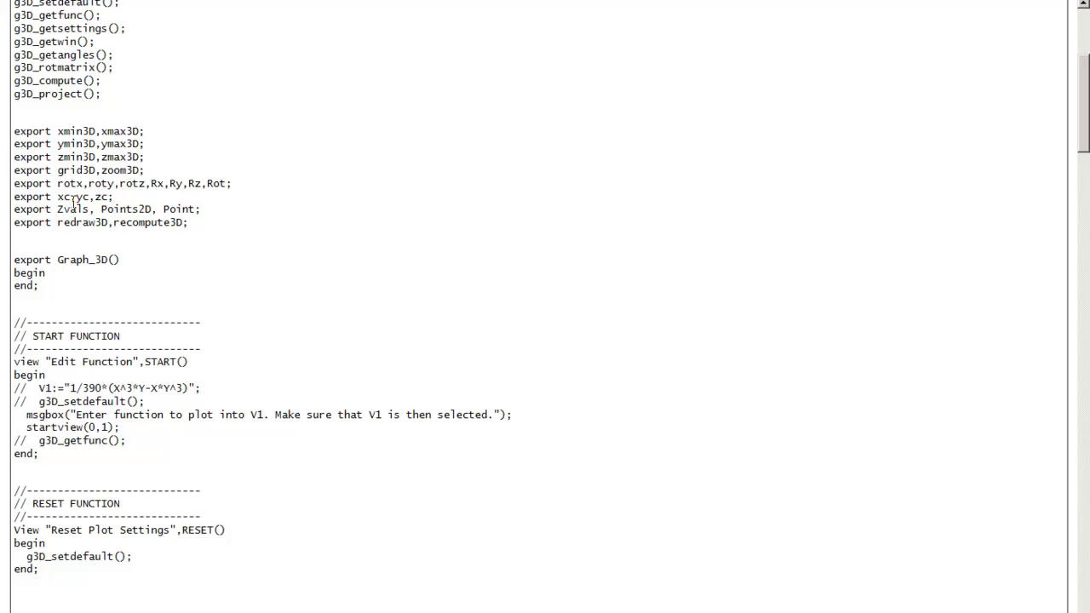
scroll(90, 136, up, 1)
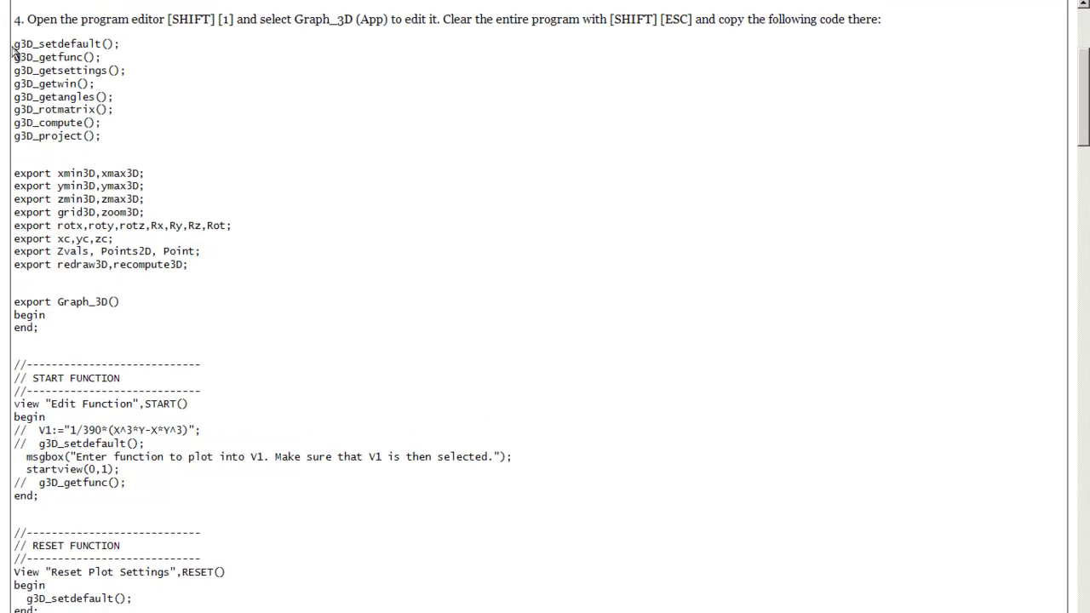
drag(12, 43, 228, 402)
right_click(195, 257)
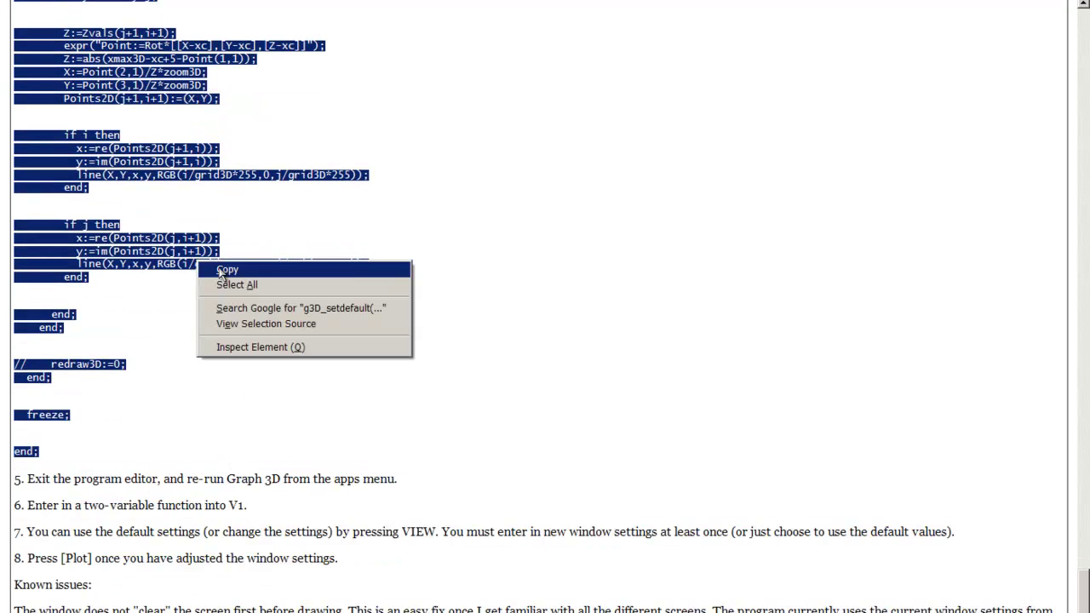
click(220, 271)
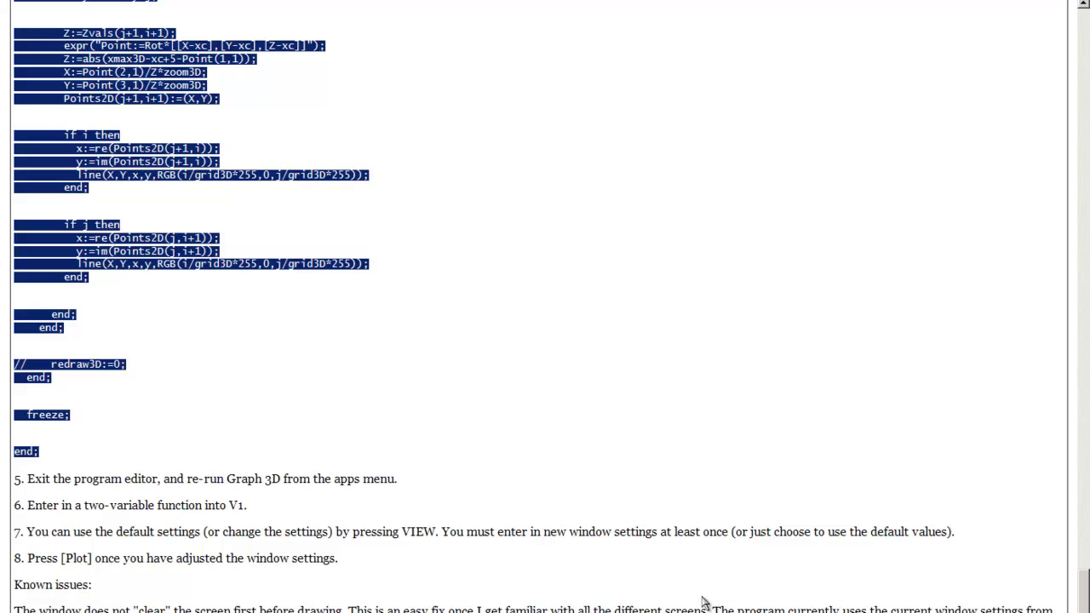
key(alt+Tab)
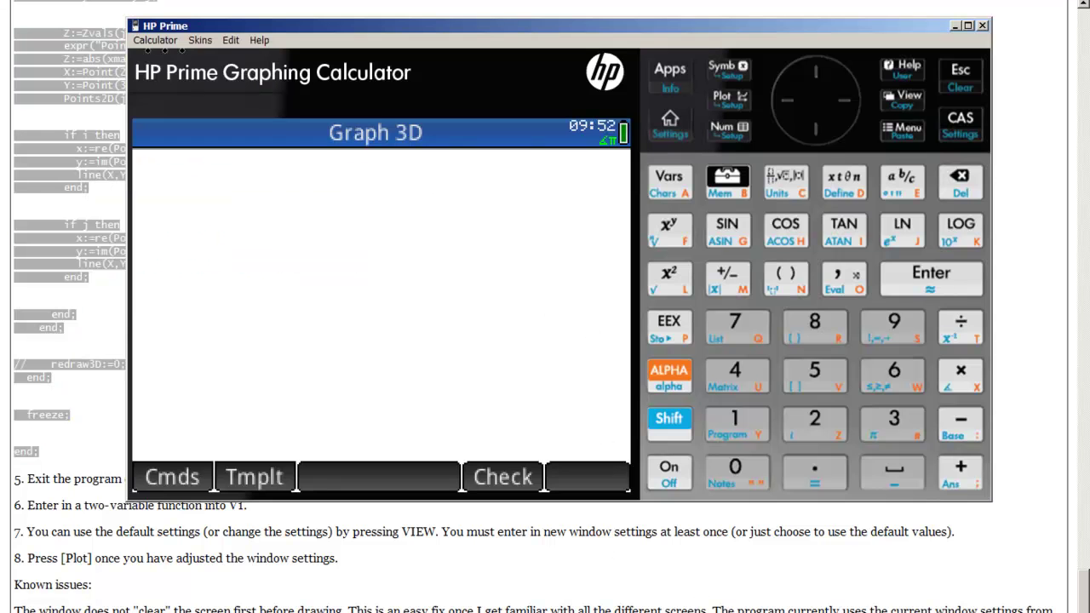
Paste the web code into the Graph 3D program and run Check, which reports a Syntax Error
click(232, 40)
click(245, 74)
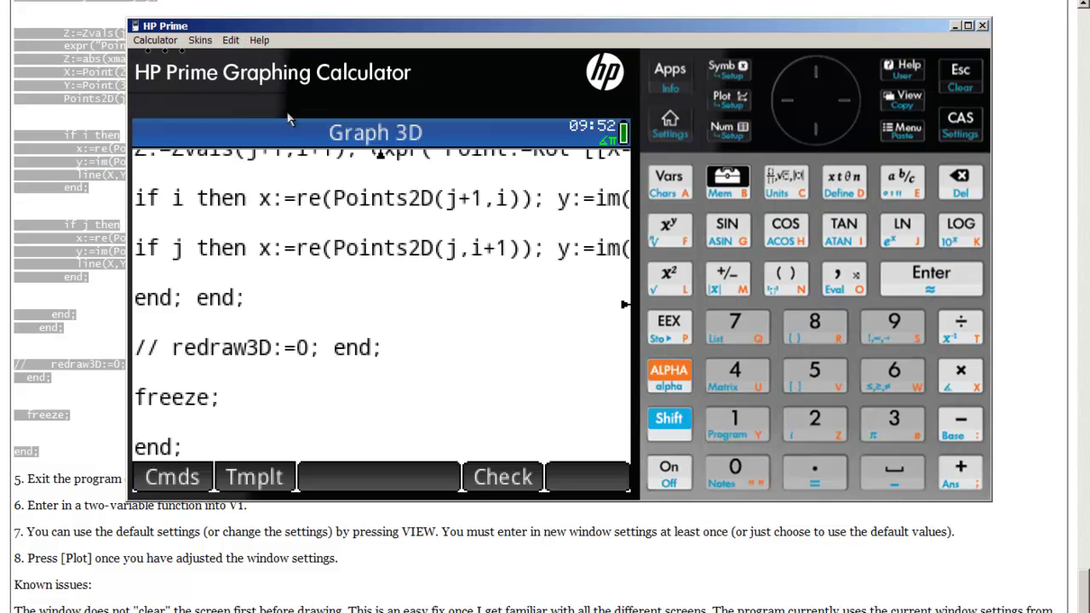
click(507, 478)
click(599, 481)
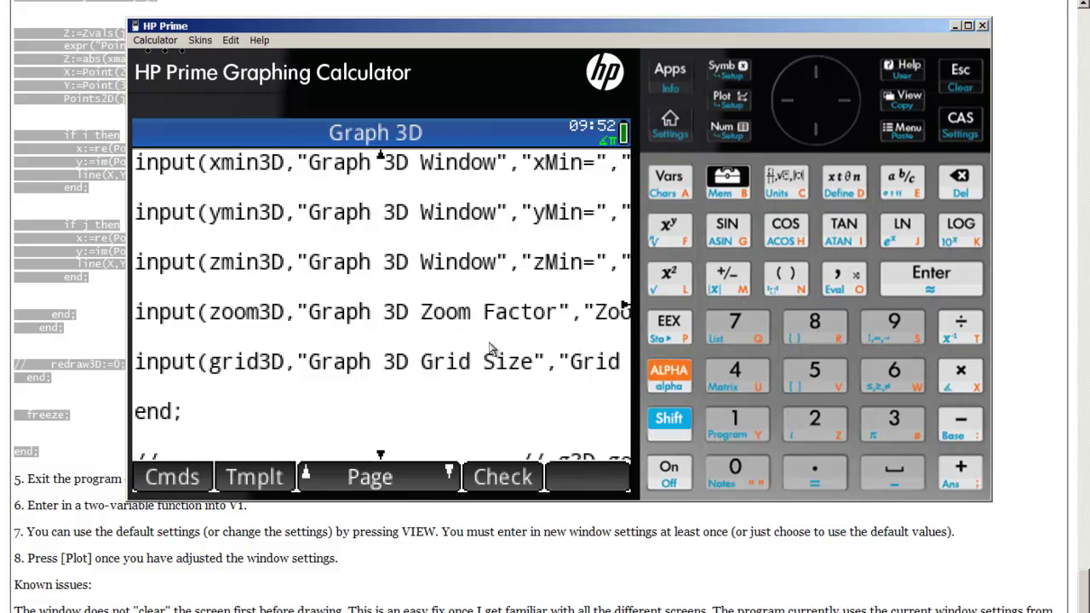
scroll(412, 311, up, 2)
drag(412, 311, 601, 332)
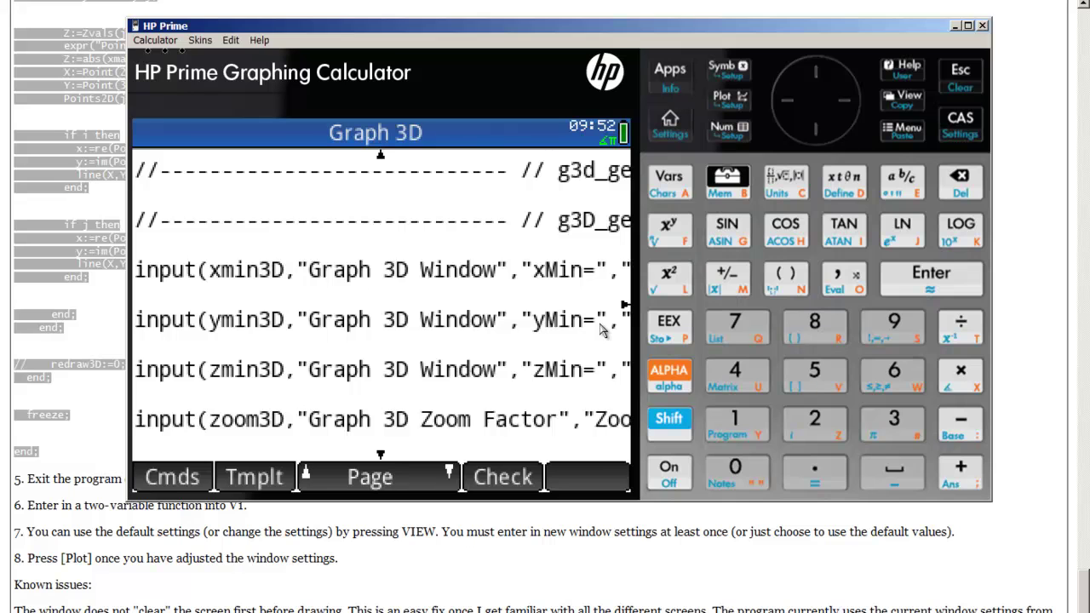
Clear the pasted code from the program and minimize the emulator
click(669, 418)
click(960, 87)
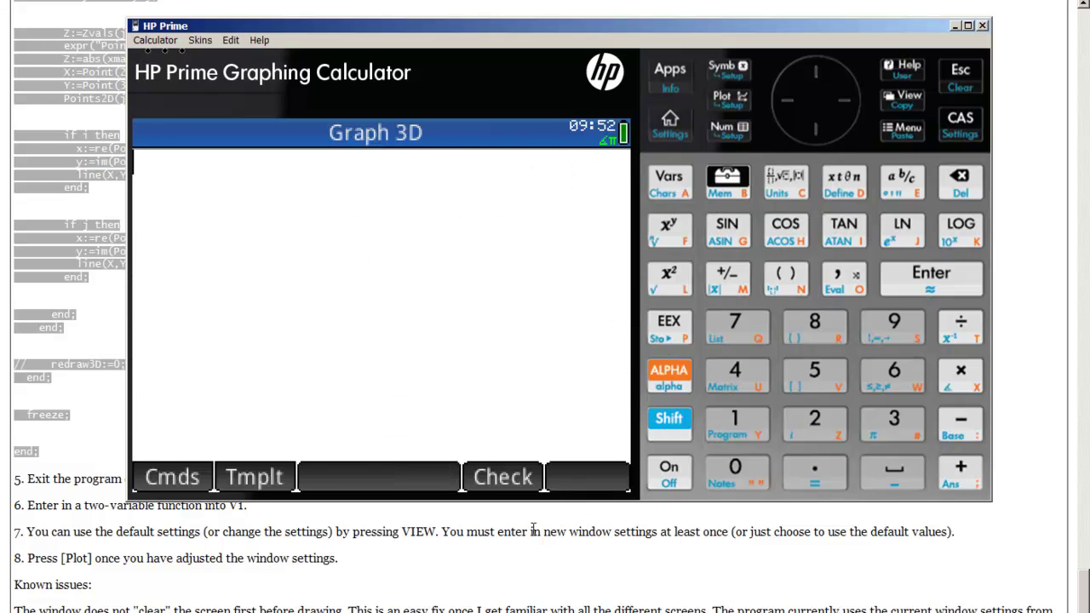
click(554, 564)
Select all the program text in Notepad's graph3d_app.txt for copying into the calculator
key(alt+Tab)
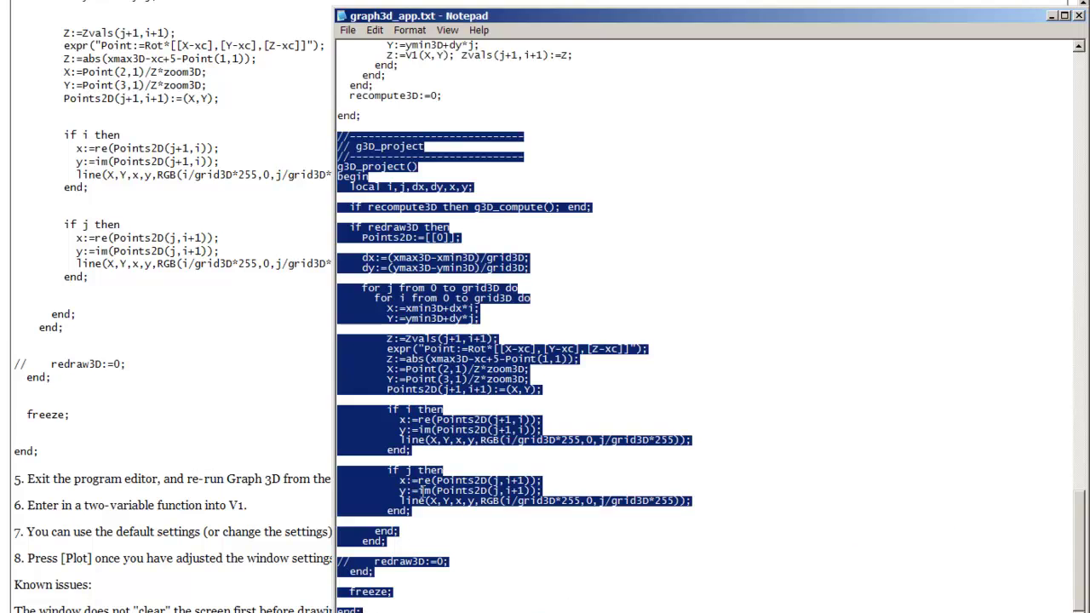
click(464, 459)
key(ctrl+a)
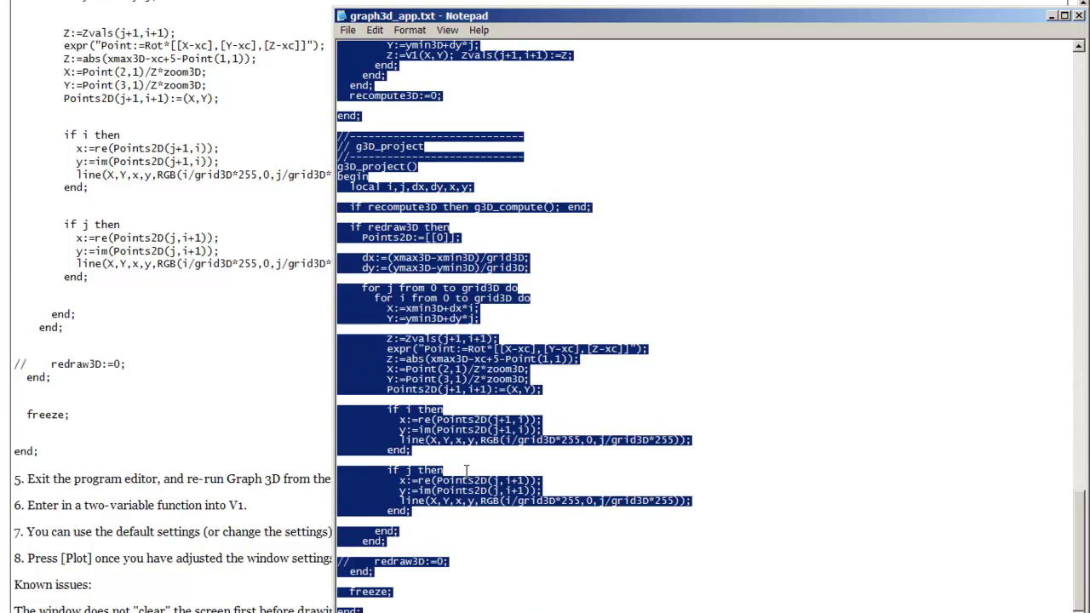
key(alt+Tab)
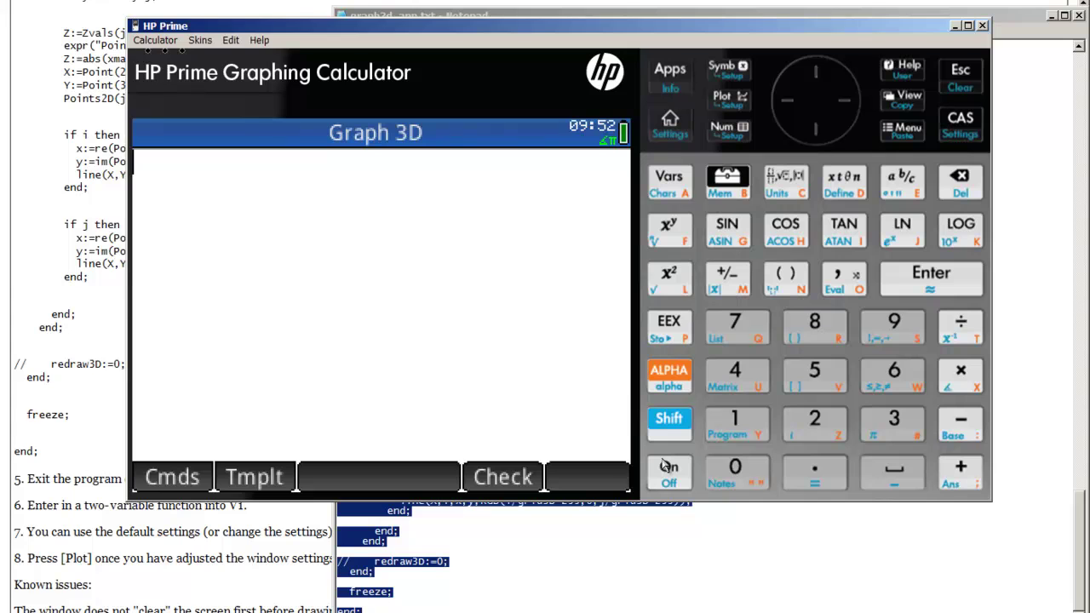
Paste the Notepad source into the Graph 3D program, confirm Check finds no errors, and exit the editor
click(230, 41)
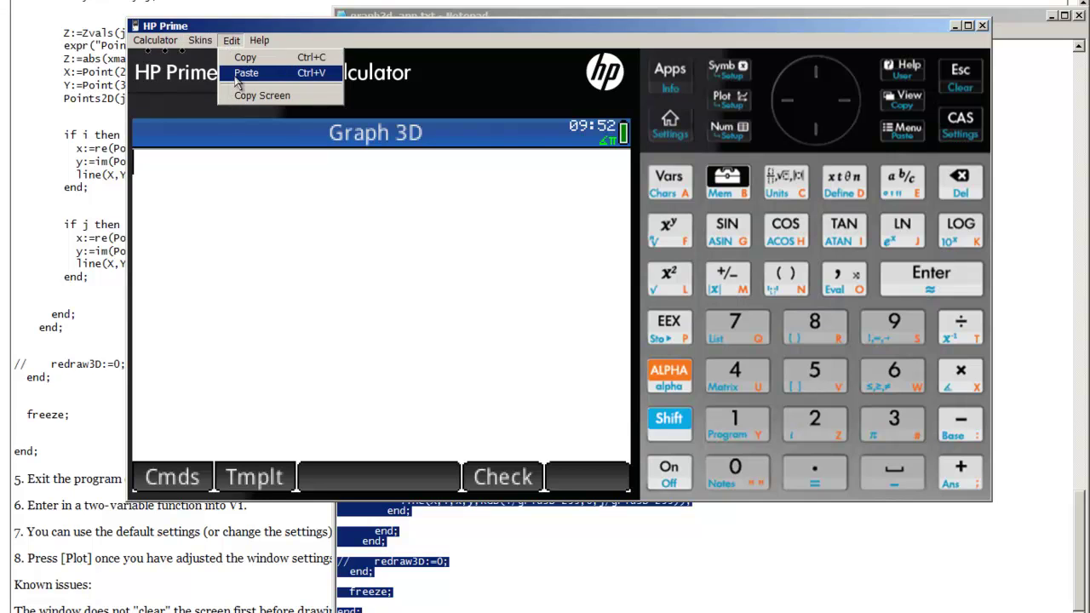
click(247, 74)
click(528, 481)
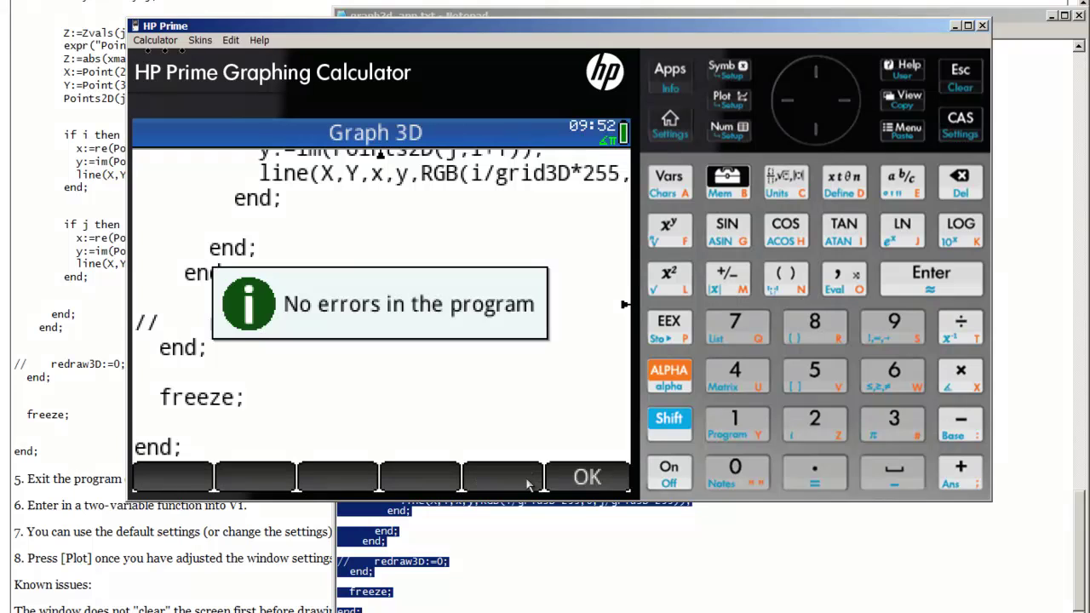
click(588, 477)
scroll(492, 316, up, 5)
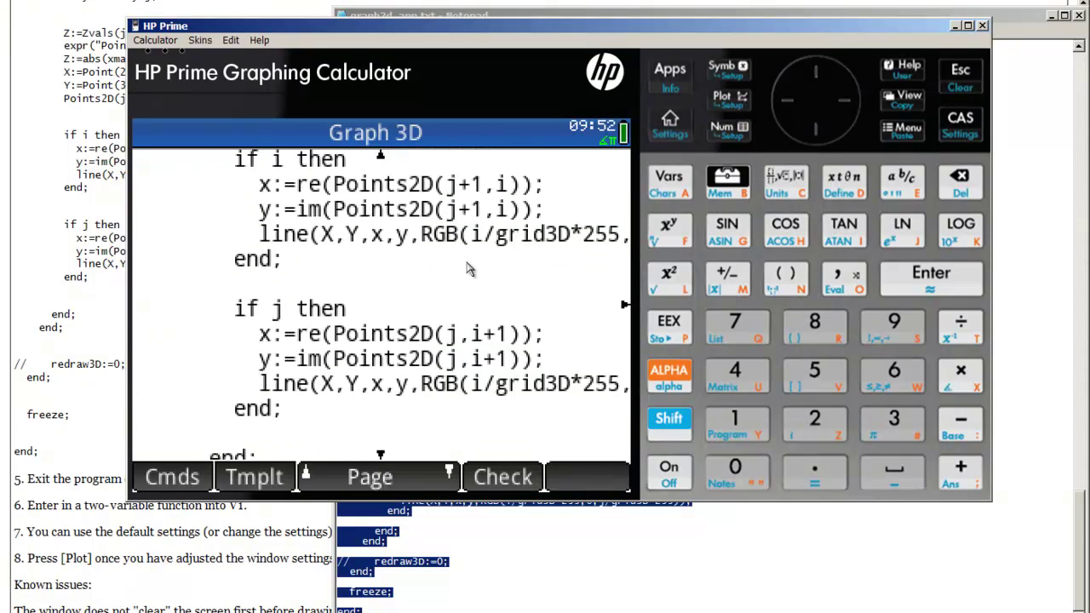
scroll(469, 269, up, 2)
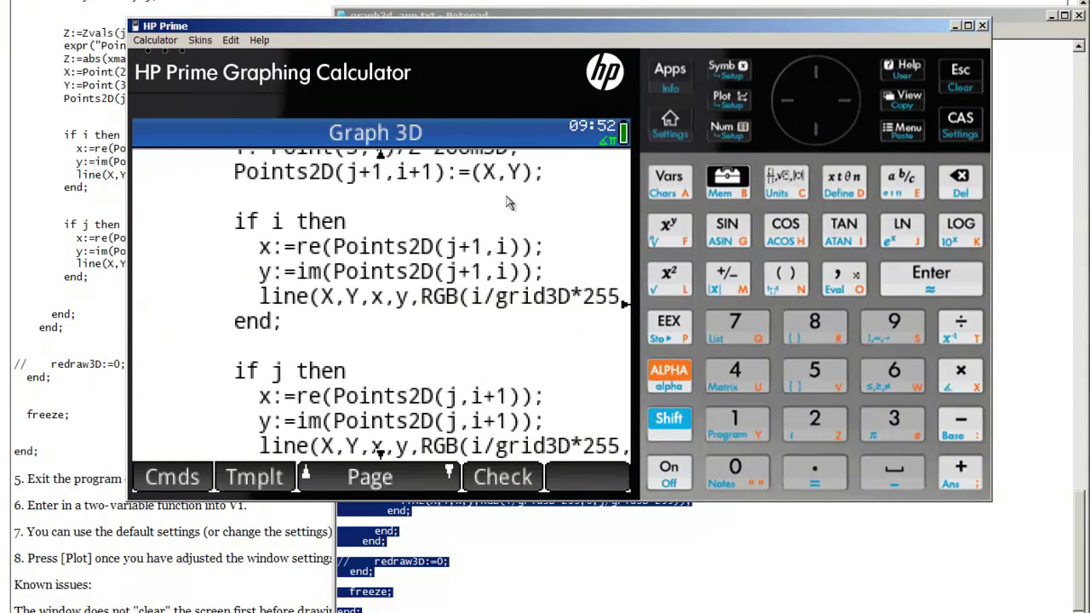
click(973, 85)
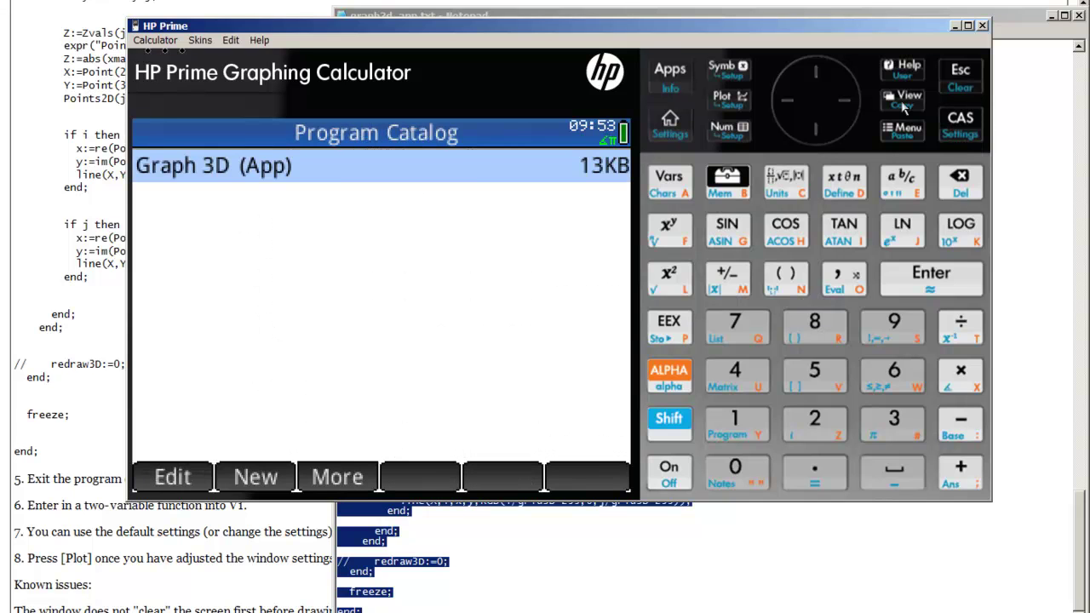
Launch Graph 3D from Apps and enter V1 = 1/390*(X^3*Y-X*Y^3)
click(664, 79)
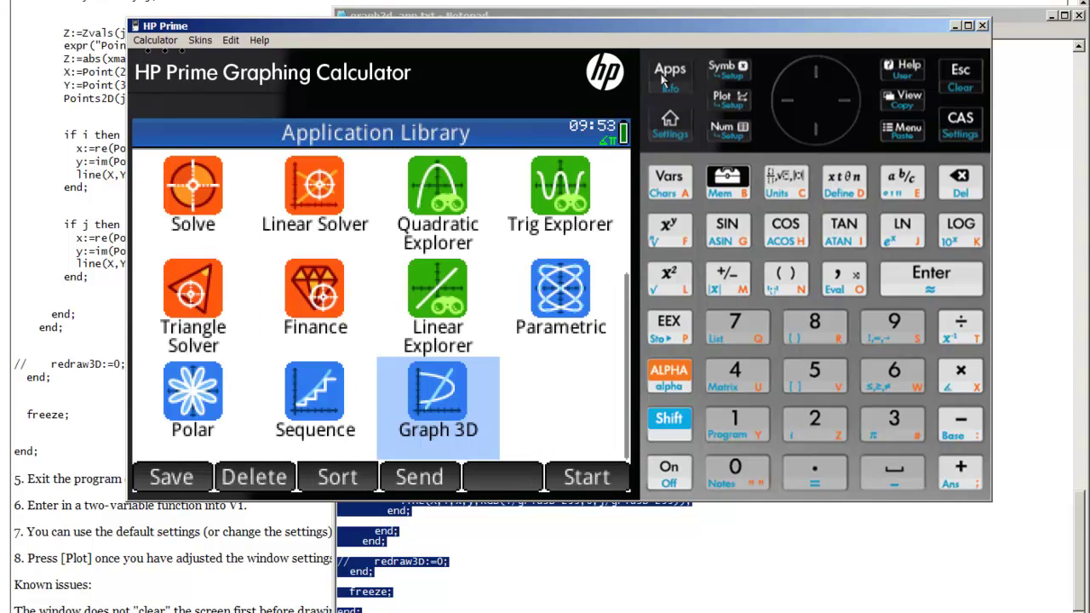
click(447, 410)
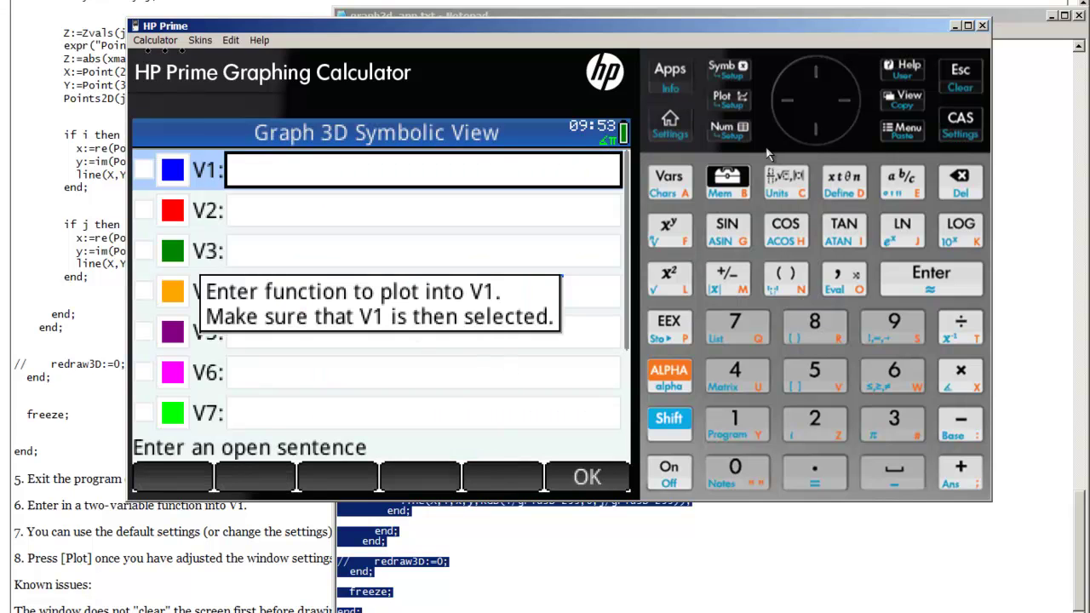
click(587, 478)
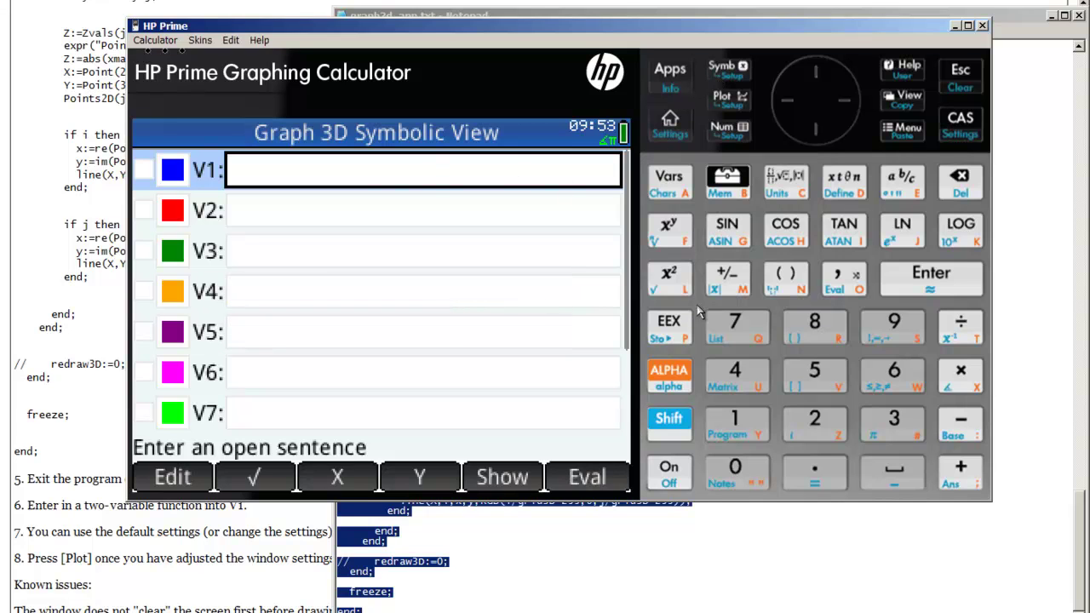
click(199, 485)
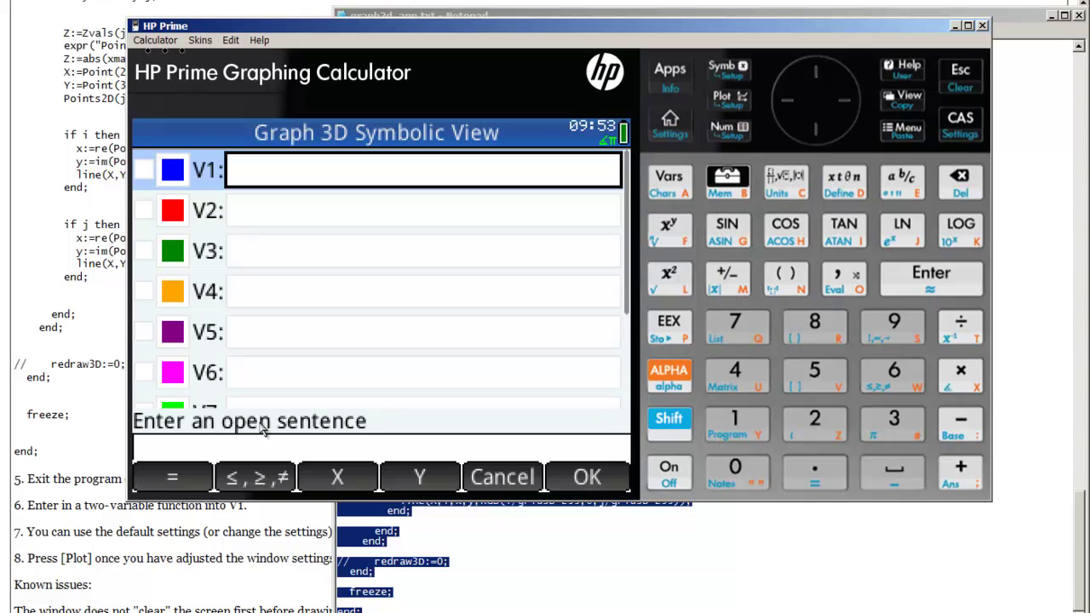
text(1/3)
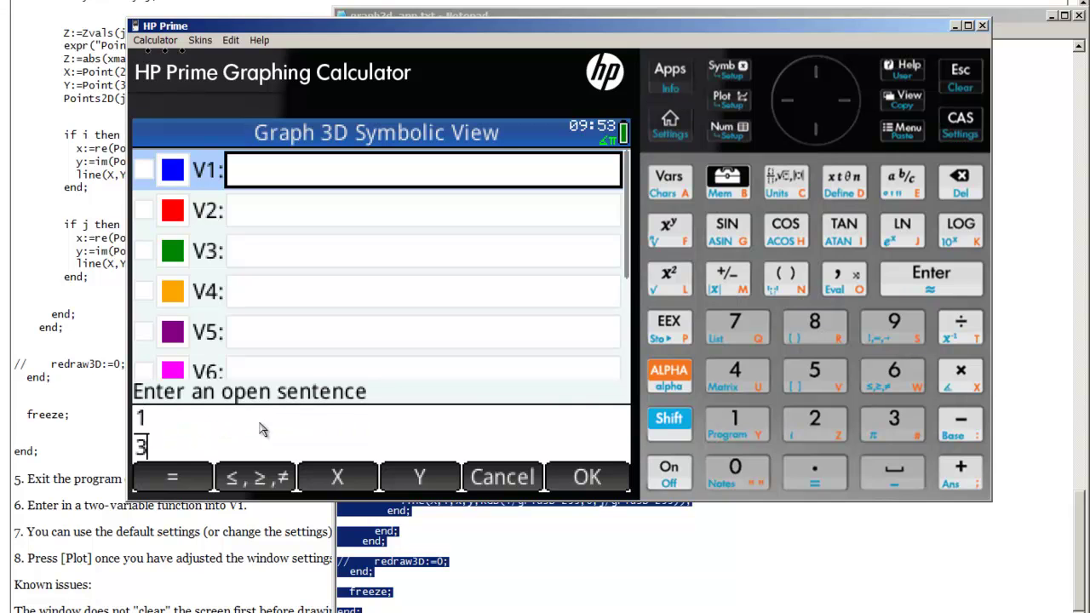
text(90*()
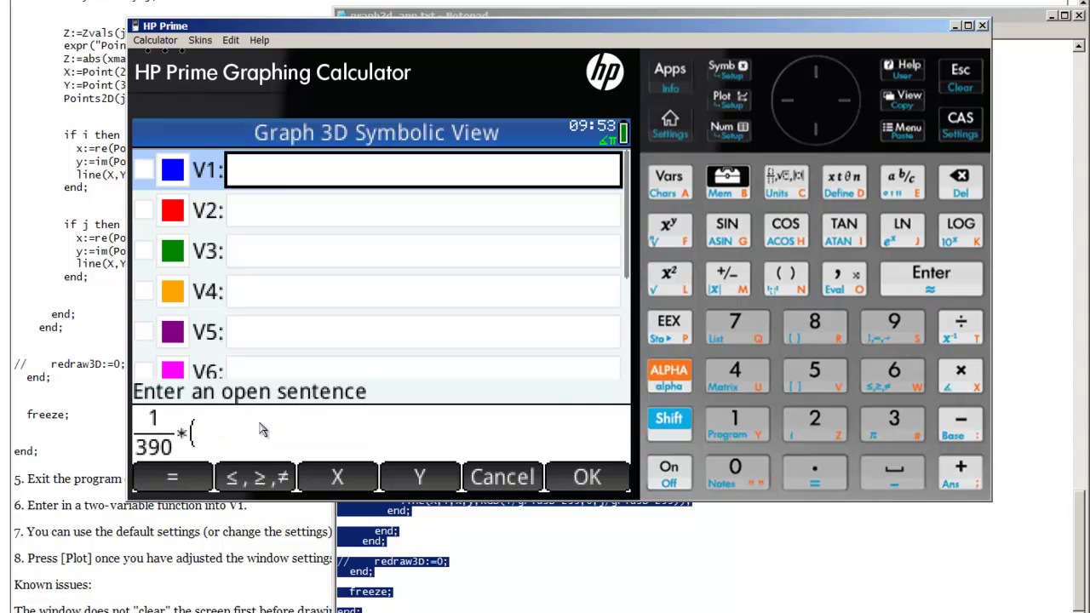
text(X^3)
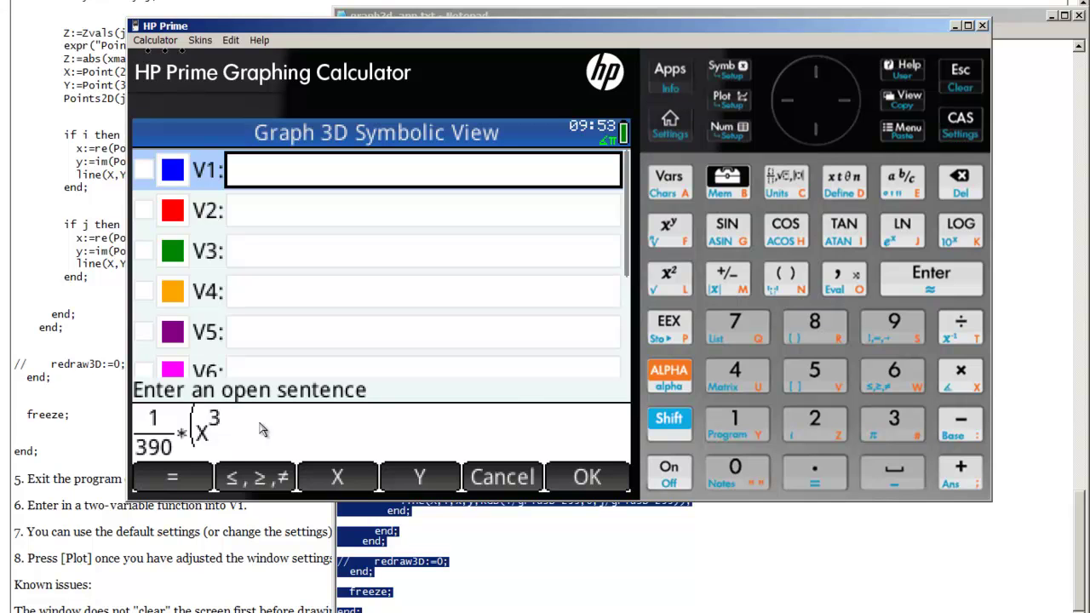
text(*Y-X)
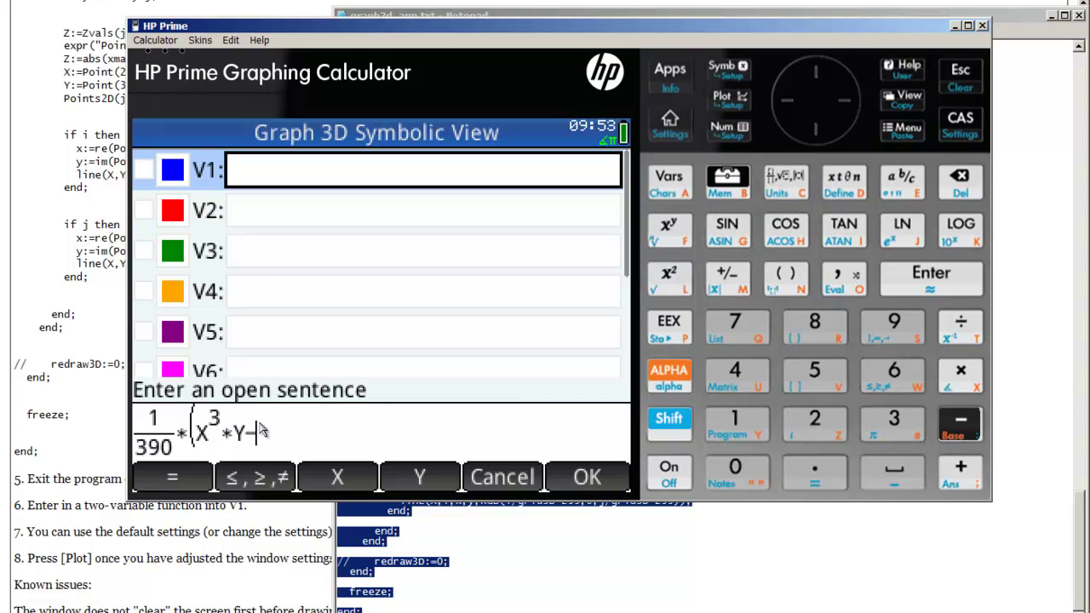
text(*Y^)
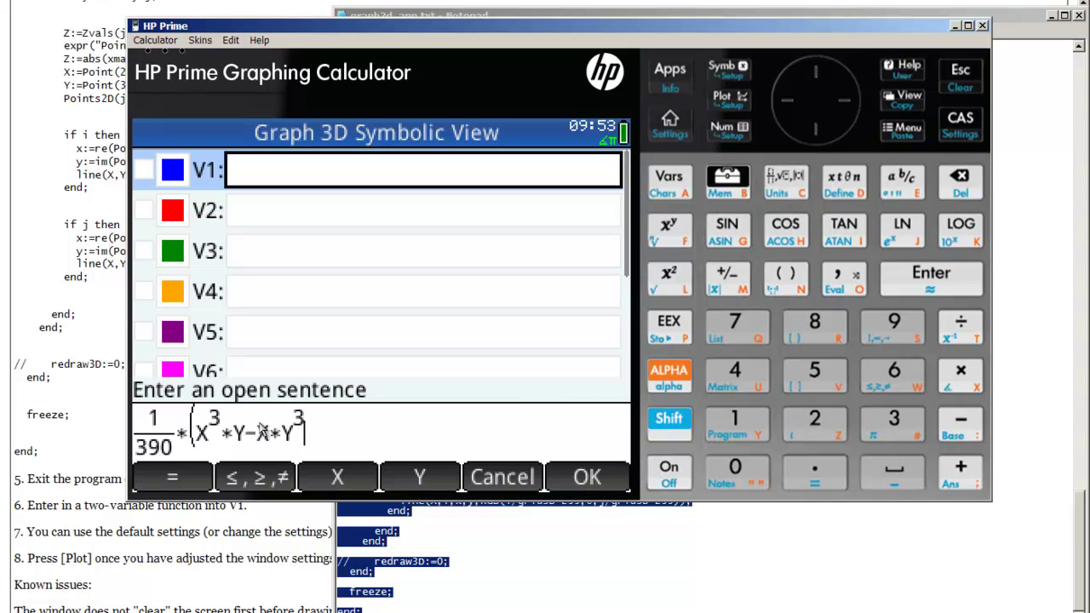
text(3)
click(613, 475)
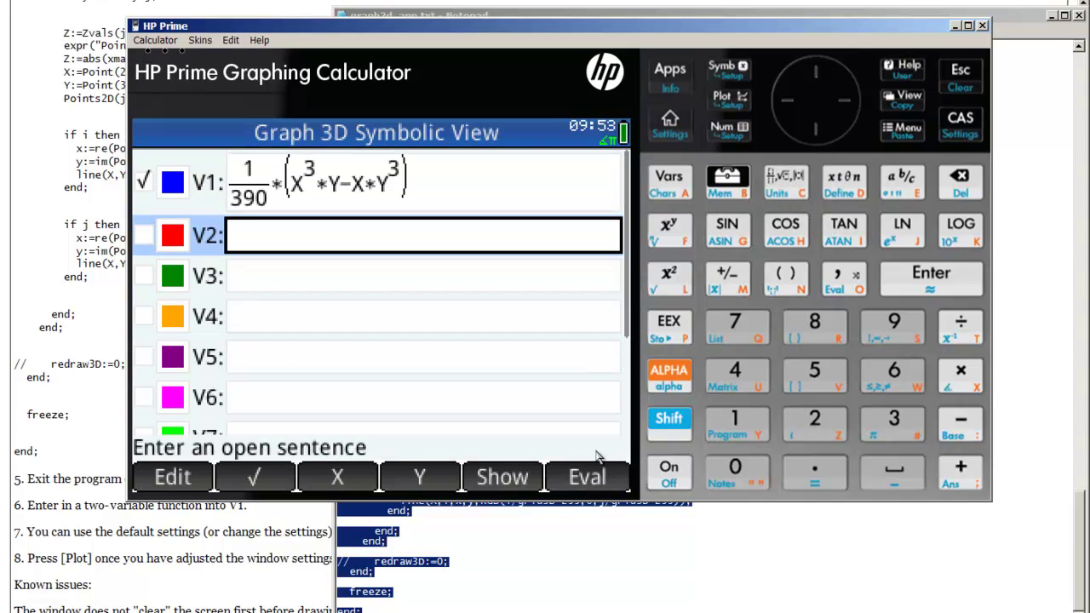
click(903, 100)
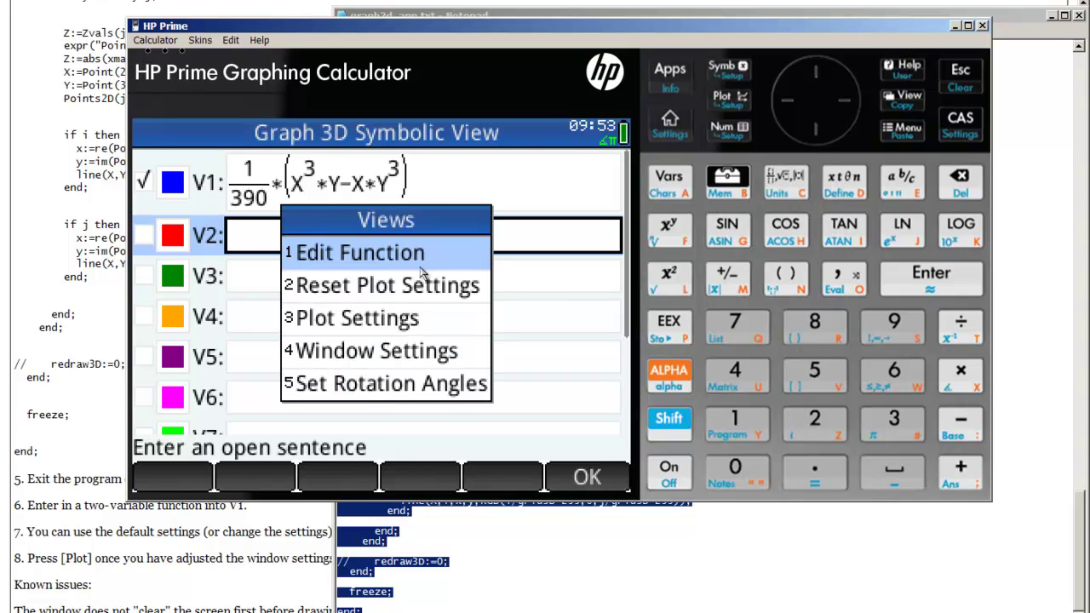
click(404, 289)
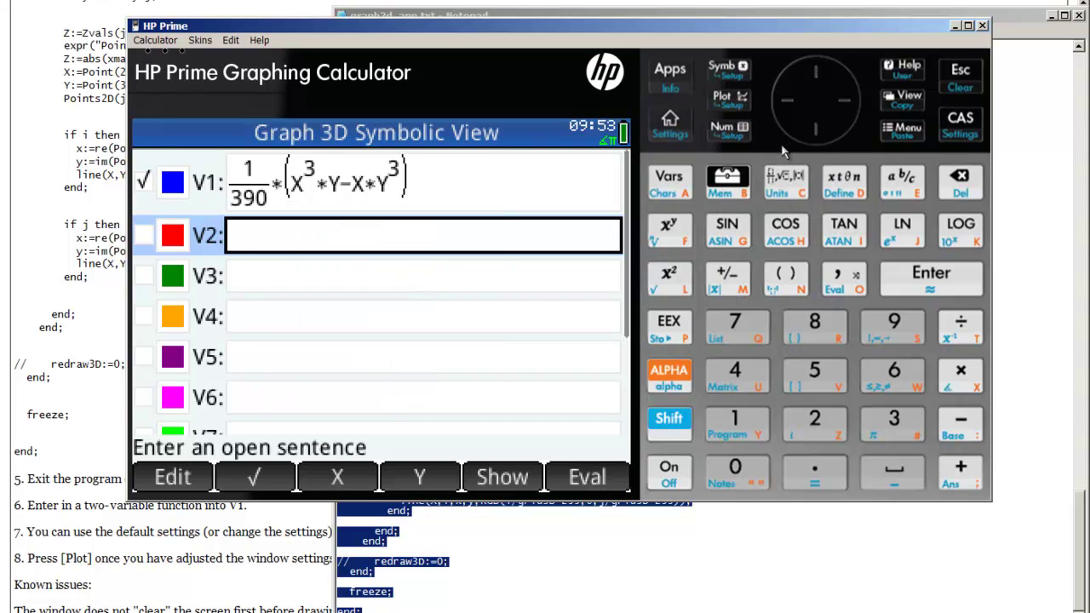
click(893, 104)
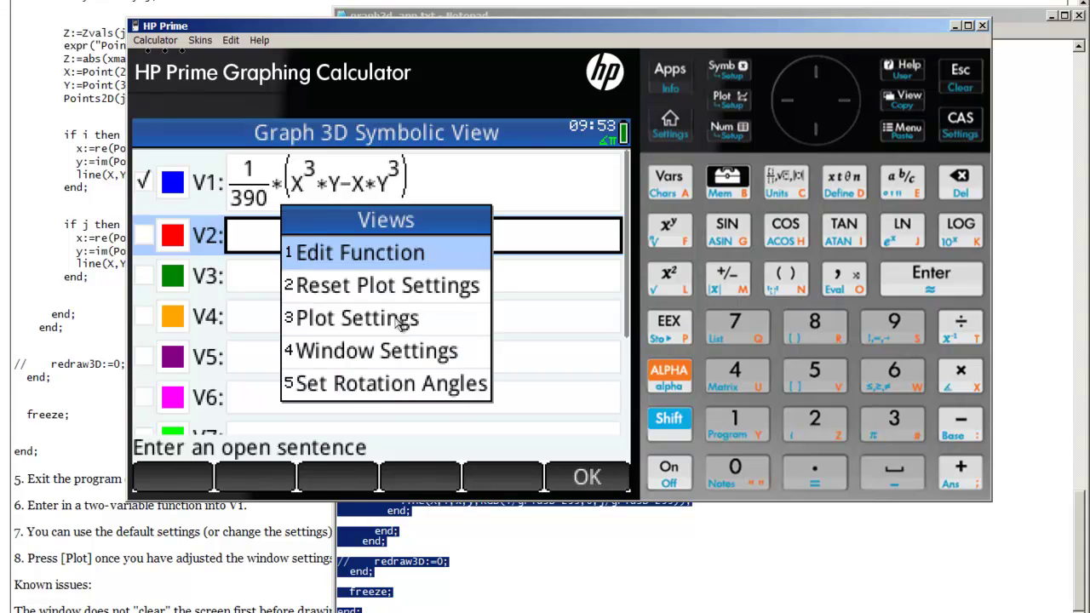
click(390, 359)
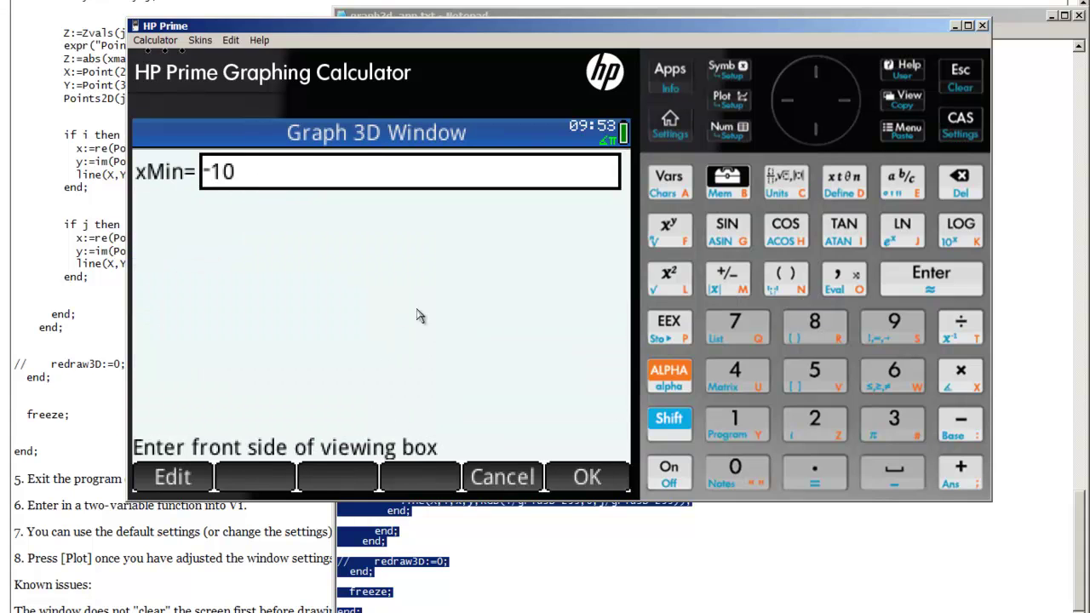
click(924, 288)
click(924, 288)
click(924, 287)
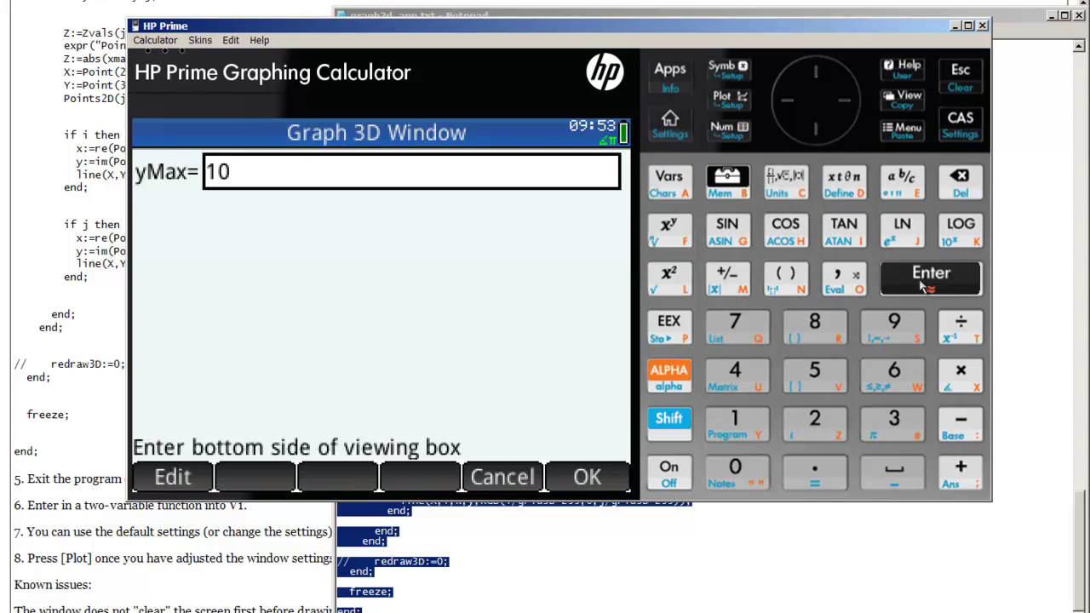
click(924, 287)
click(924, 288)
click(924, 288)
click(923, 288)
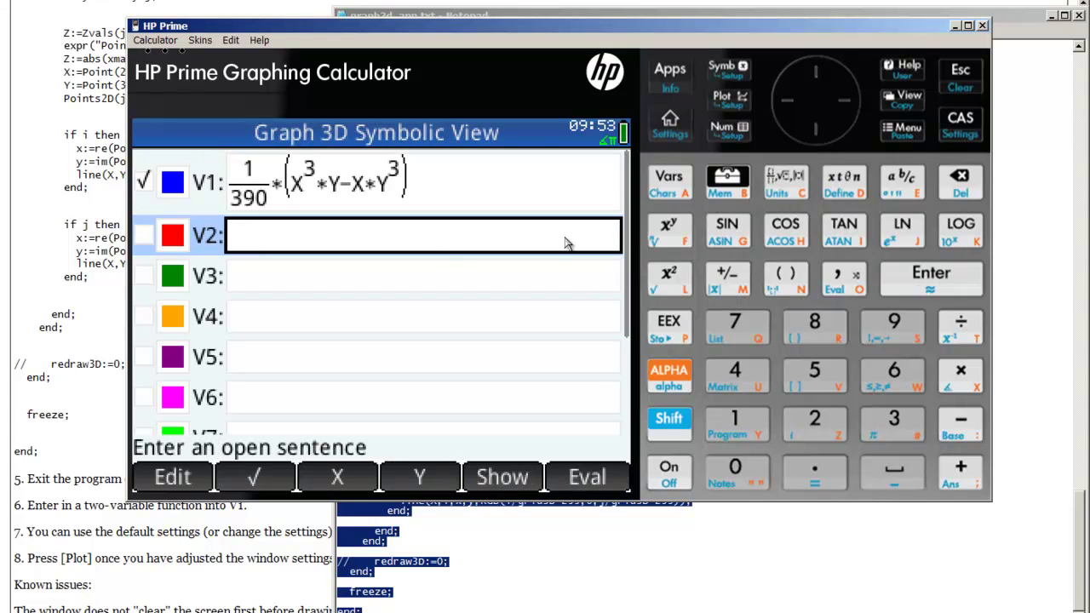
Draw V1 = 1/390*(X^3*Y-X*Y^3) as a 3D wireframe in the Plot view
click(730, 106)
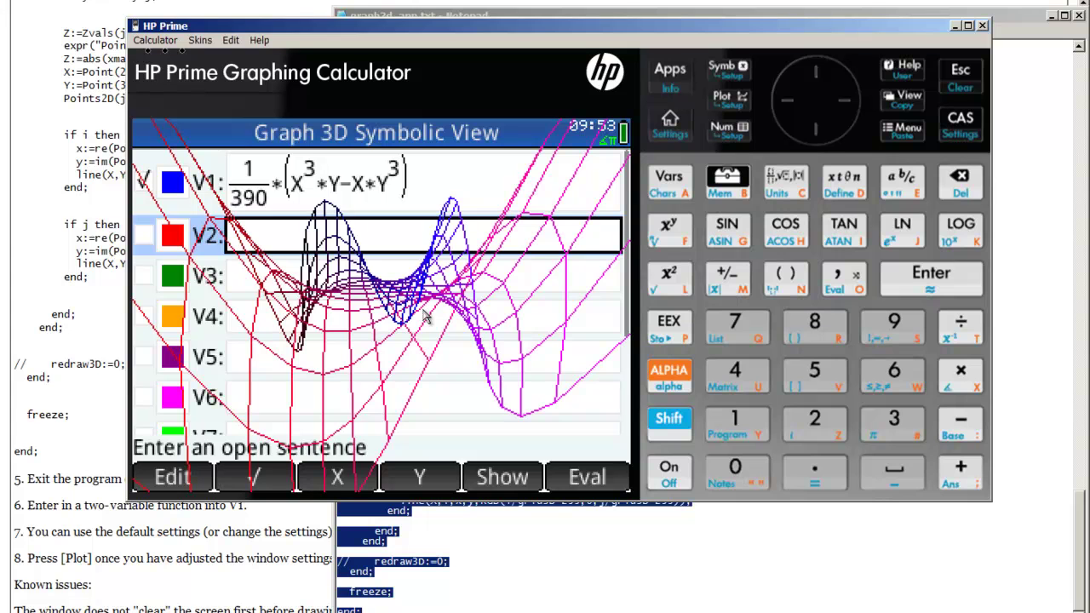